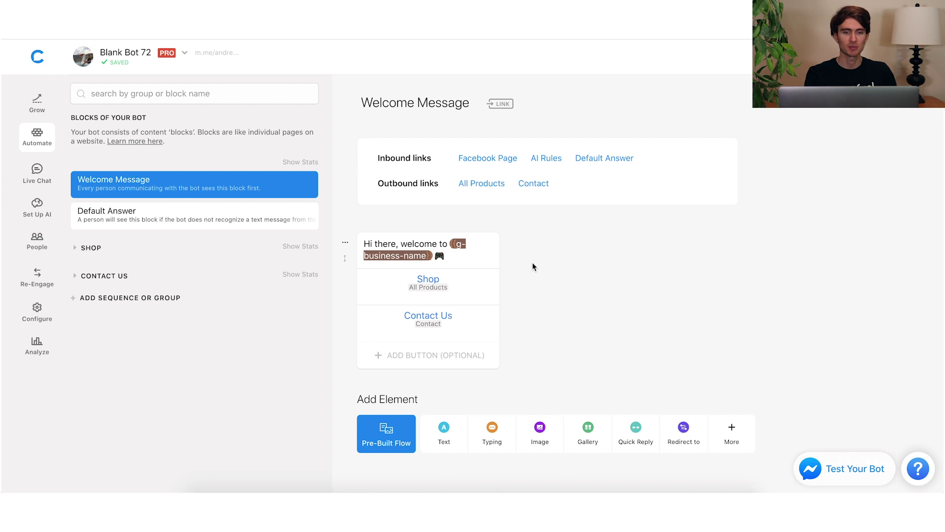
Step: Open Configure's Global Attributes list, showing g-cyber-monday true and g-discount 50% OFF
left_click(44, 320)
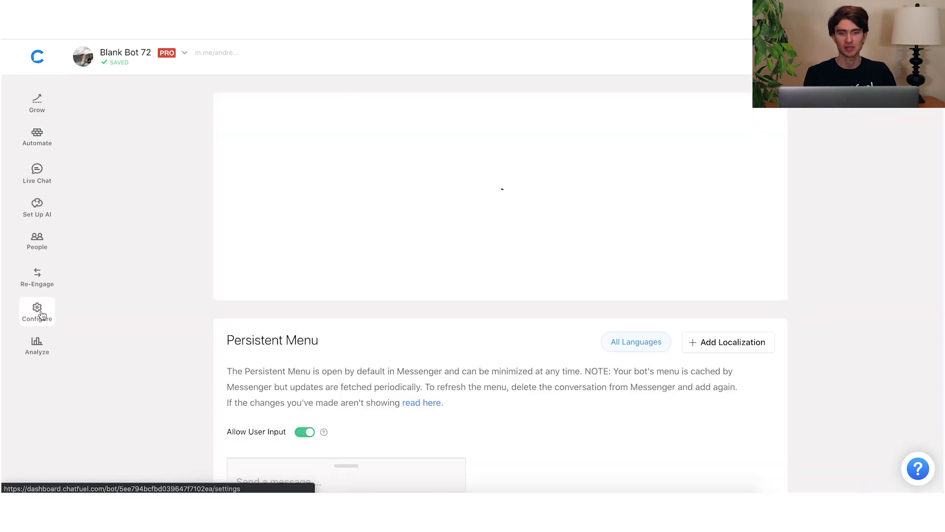
scroll(849, 366, "down", 10)
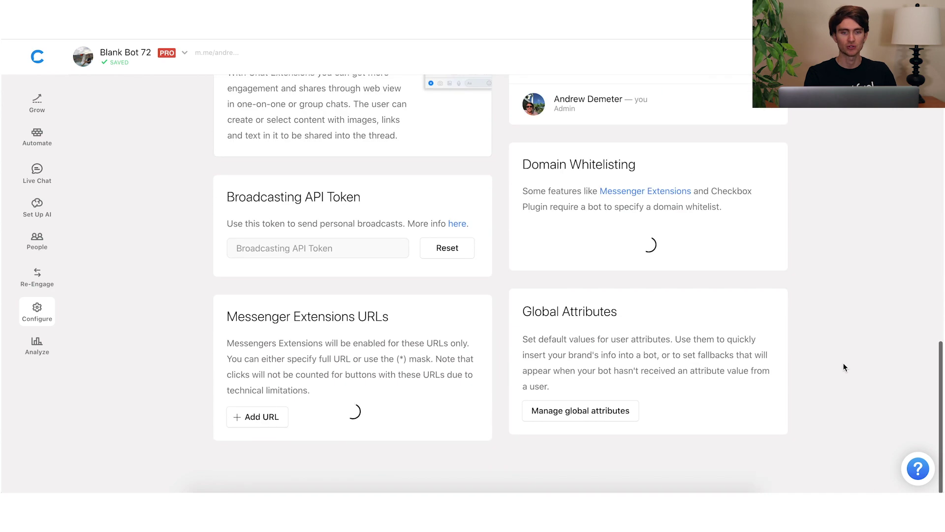
left_click(577, 416)
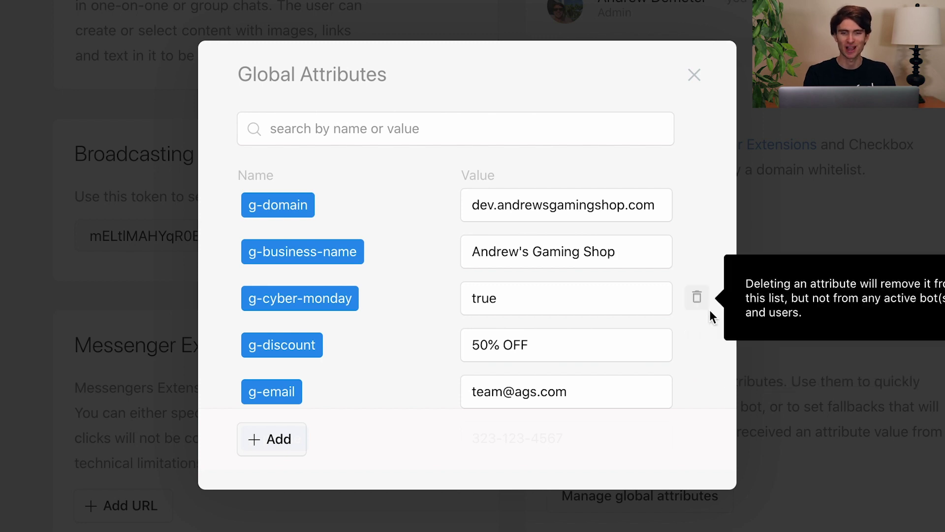
scroll(714, 319, "down", 3)
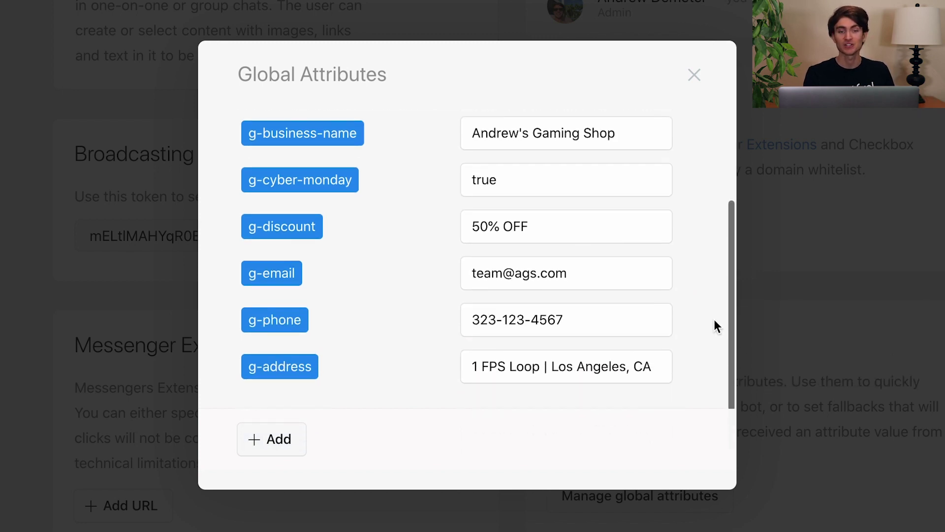
scroll(714, 320, "up", 3)
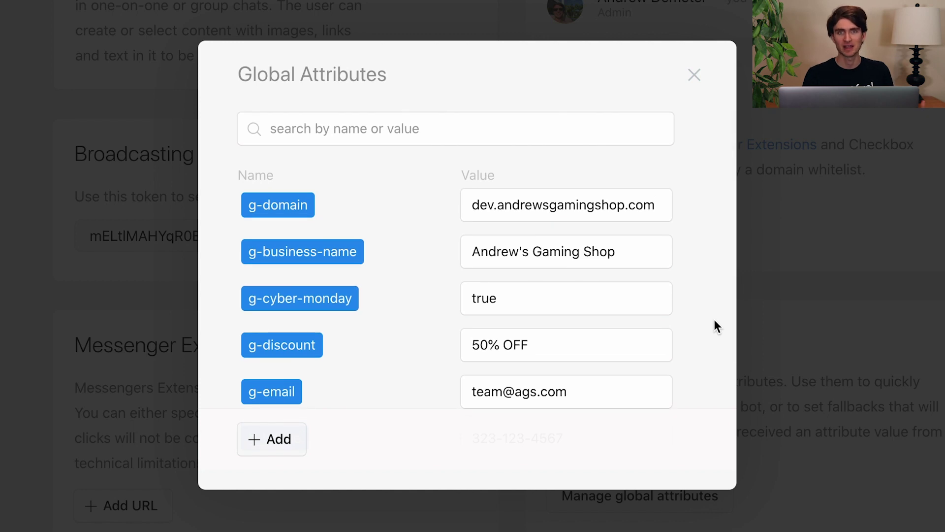
mouse_move(322, 197)
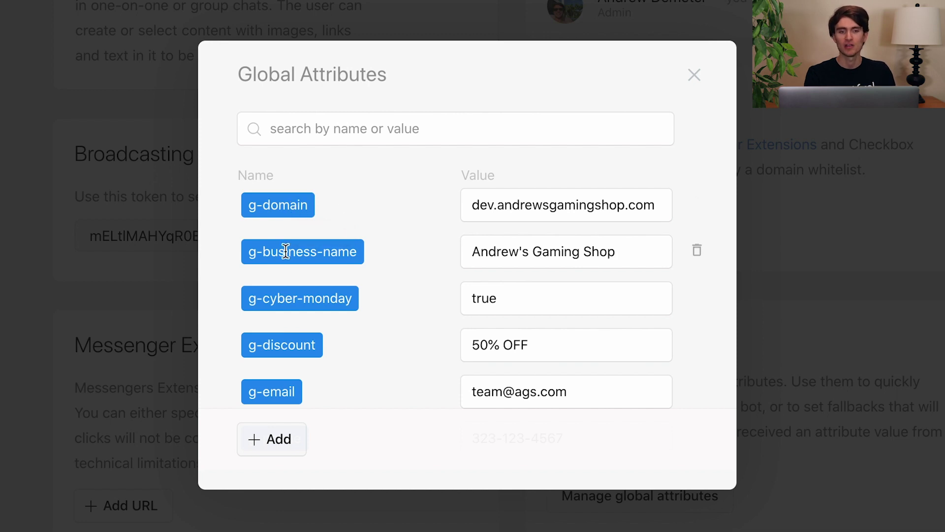
scroll(403, 246, "down", 3)
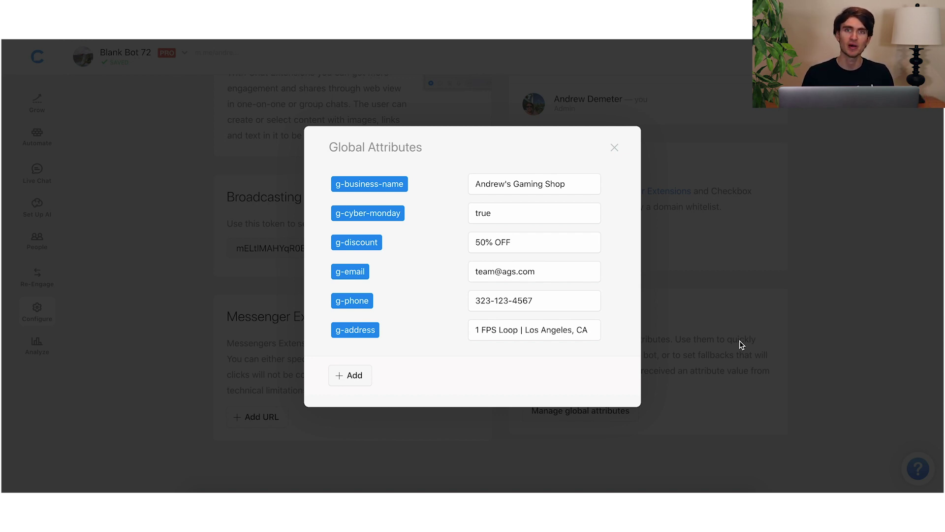
Step: Close the Global Attributes list and return to the Default Answer block in Automate
left_click(771, 328)
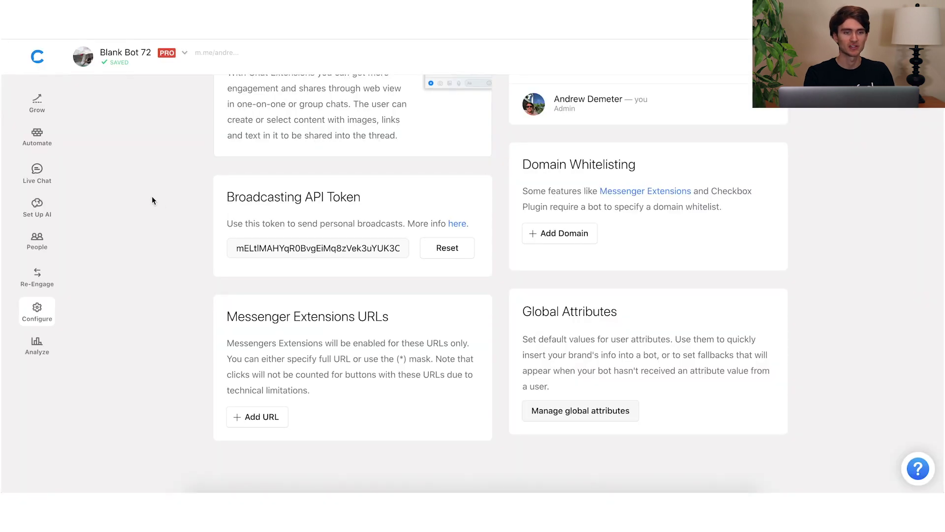
left_click(37, 137)
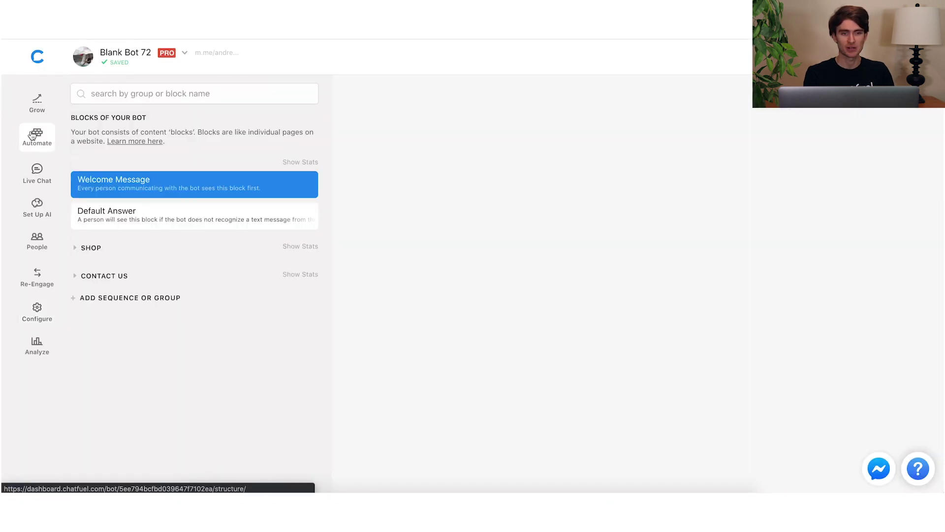
left_click(172, 219)
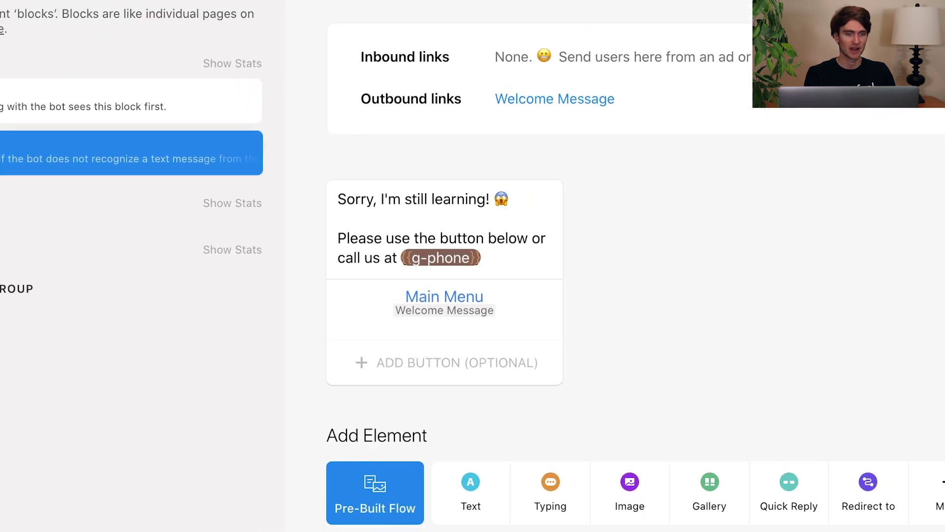
Step: Open the Contact block under CONTACT US, with its g-email, g-phone and g-address attributes
left_click(75, 275)
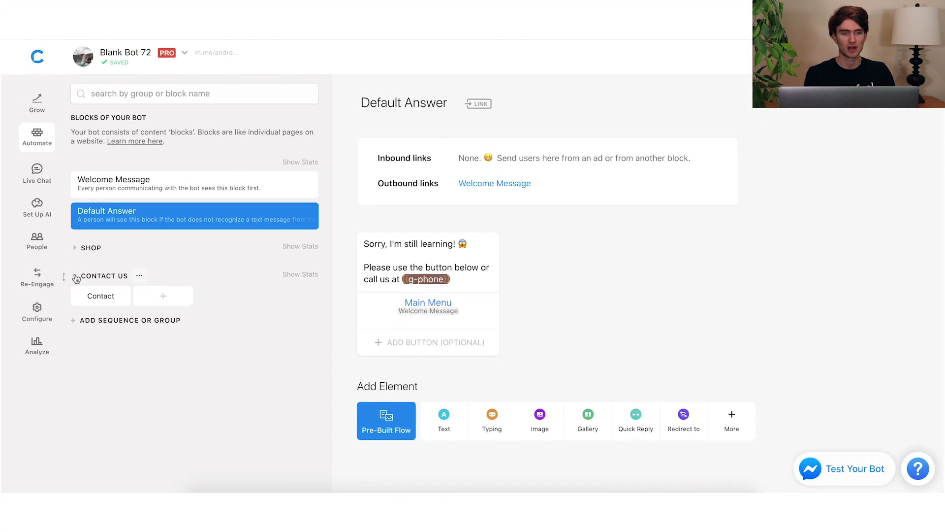
left_click(101, 298)
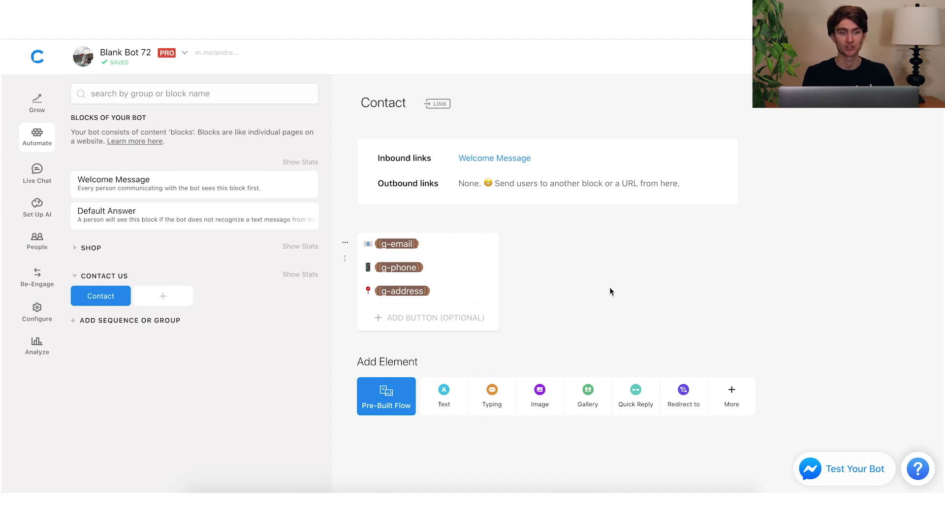
left_click(74, 276)
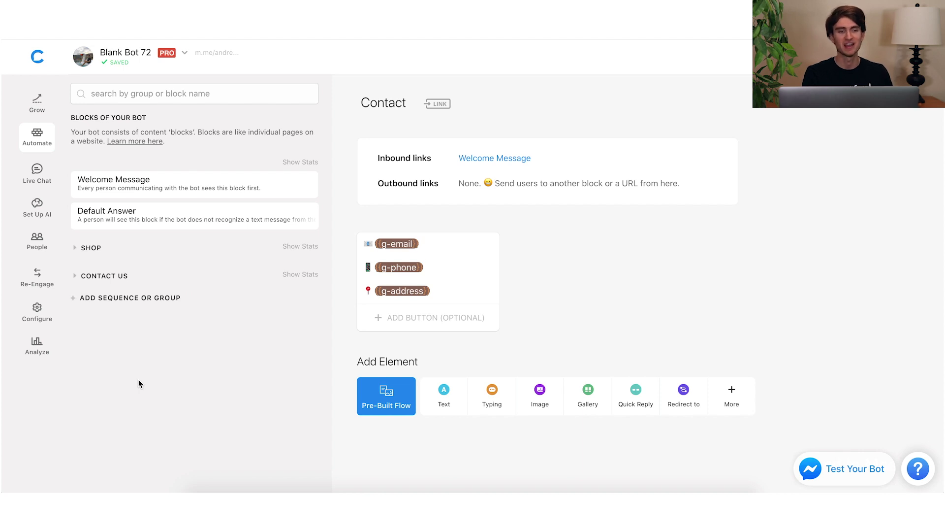
Step: Reopen the Global Attributes list from Configure to review the values again
left_click(53, 320)
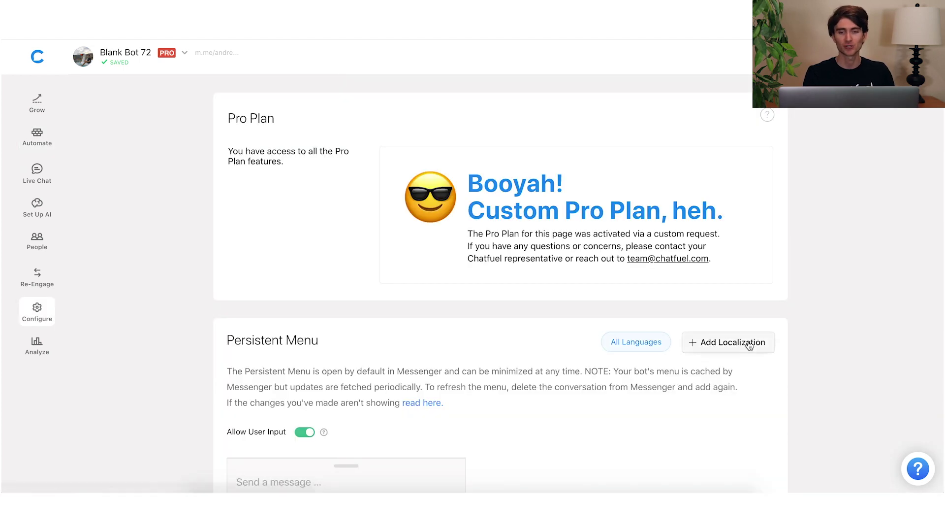
scroll(841, 341, "down", 10)
scroll(839, 342, "down", 1)
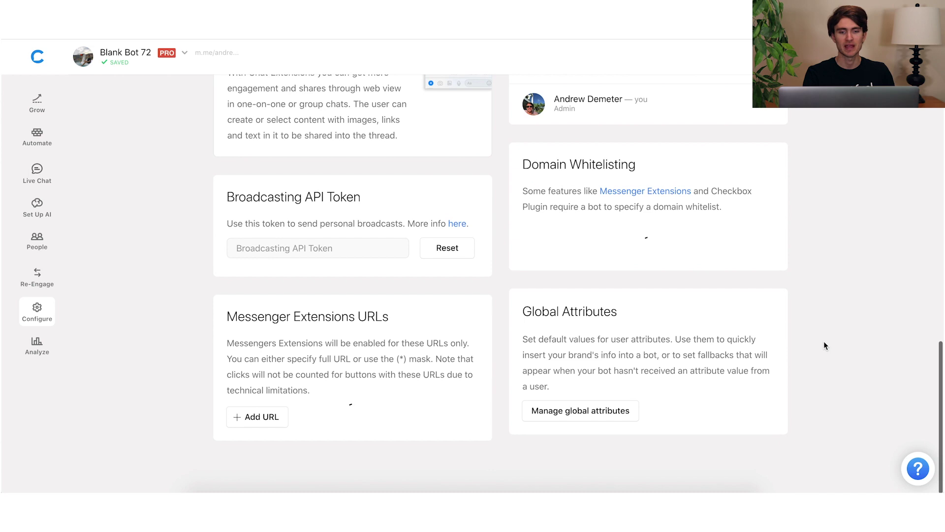
left_click(598, 411)
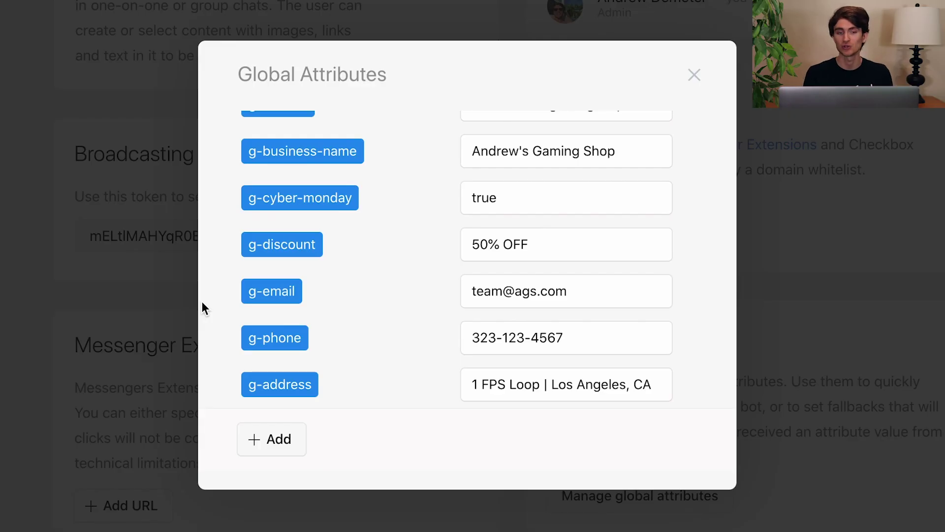
mouse_move(320, 298)
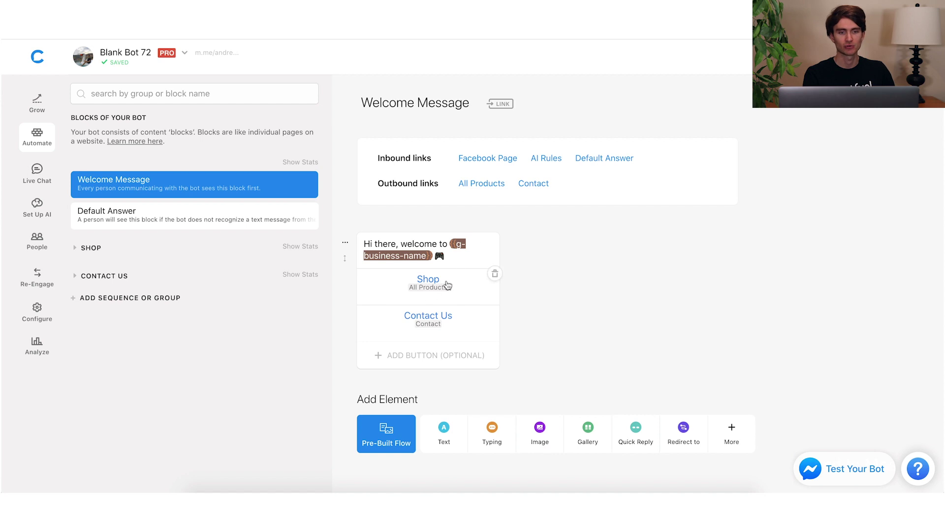
Step: Follow the Shop button to the All Products block and browse its Keyboards, Mice and Monitors gallery
left_click(424, 289)
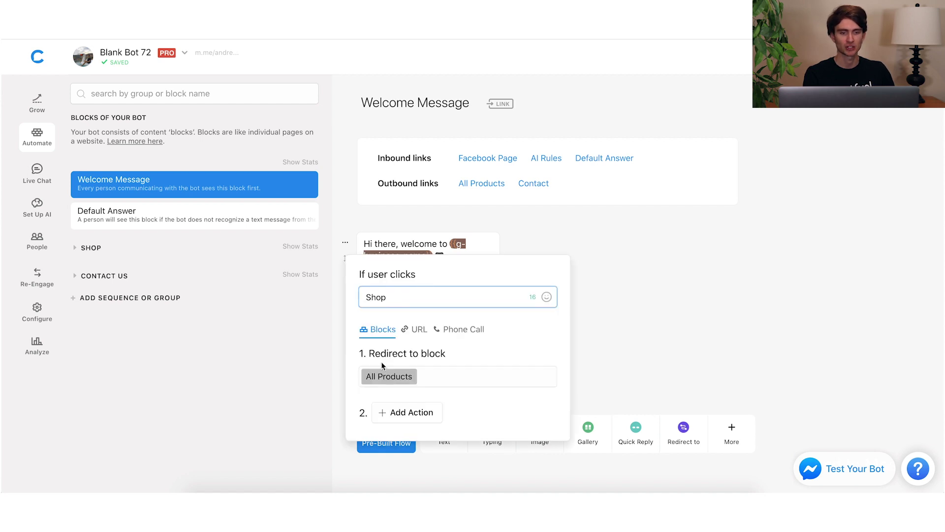
left_click(374, 379)
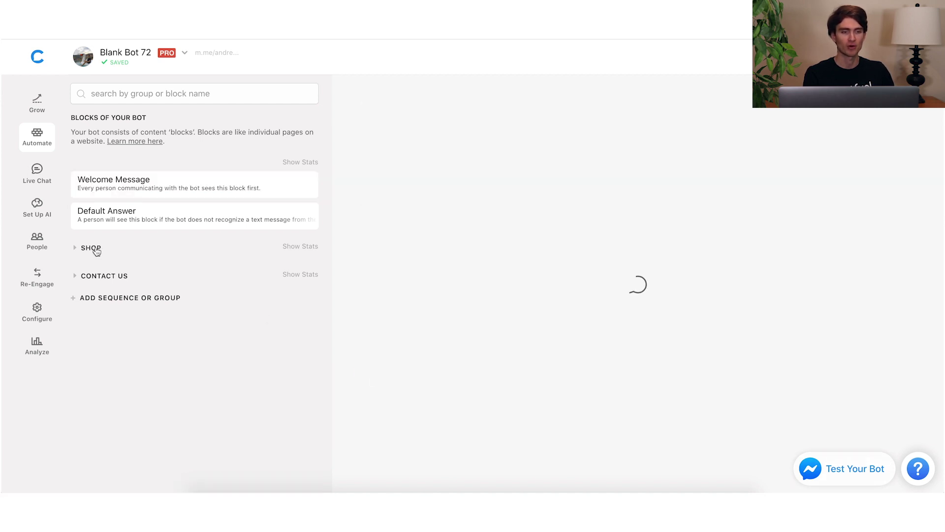
left_click(76, 249)
scroll(852, 280, "down", 5)
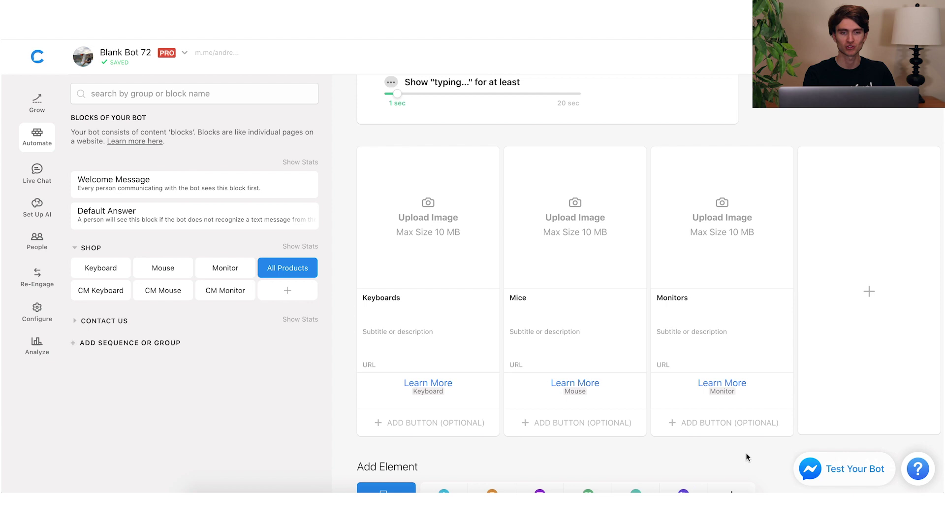
scroll(746, 453, "down", 1)
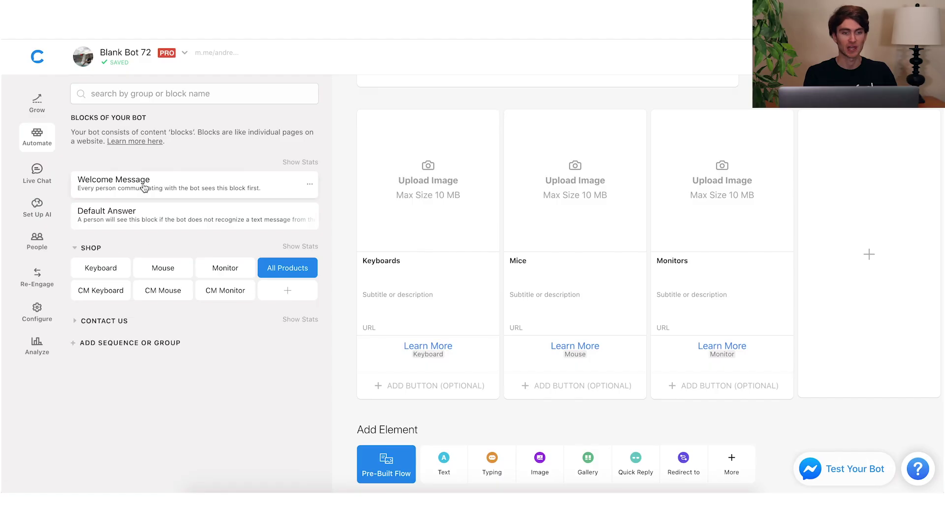
Step: Test the bot from Welcome Message, choosing Shop then Keyboards to reach the 50% OFF card
left_click(144, 187)
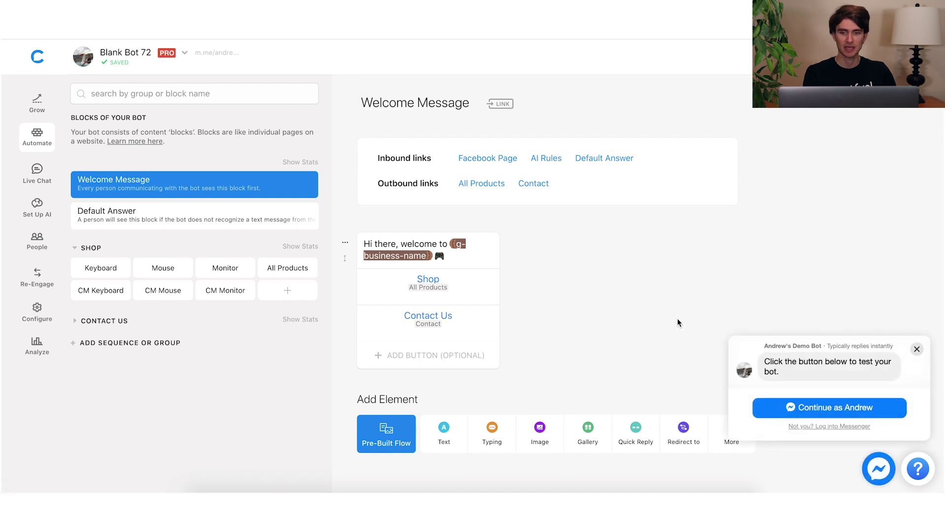
left_click(812, 413)
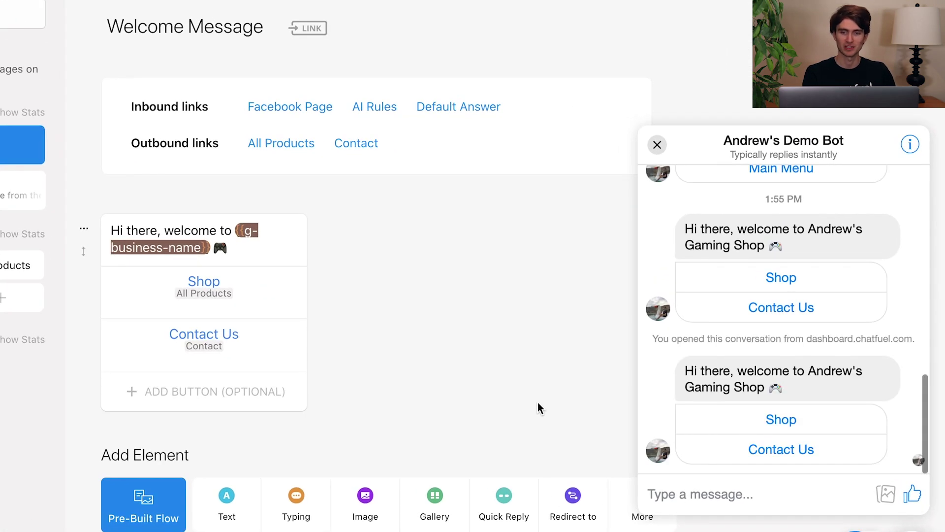
left_click(794, 425)
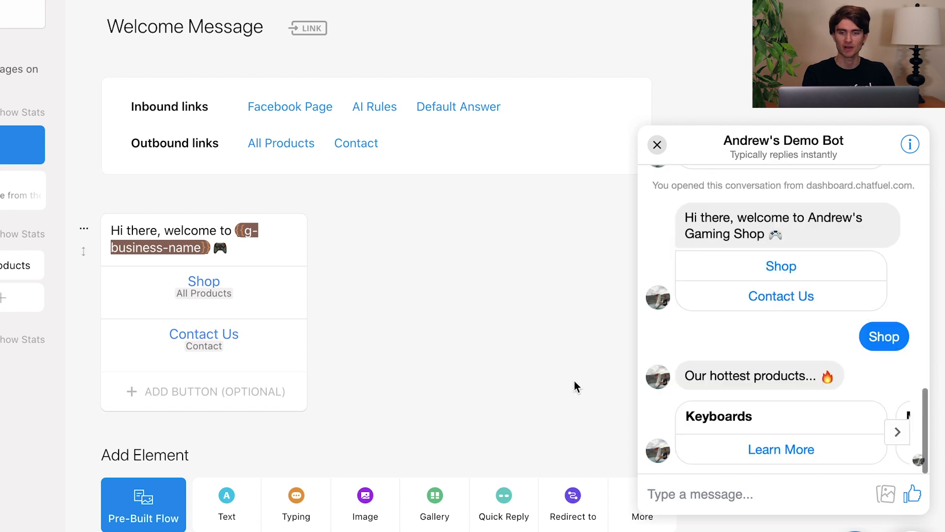
left_click(796, 451)
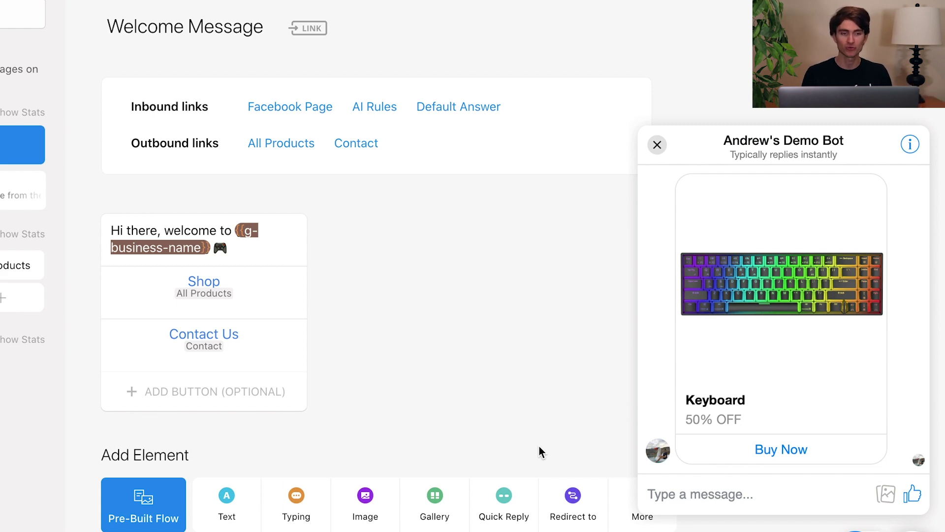
Step: Set g-cyber-monday to false in Global Attributes and close the list
left_click(31, 320)
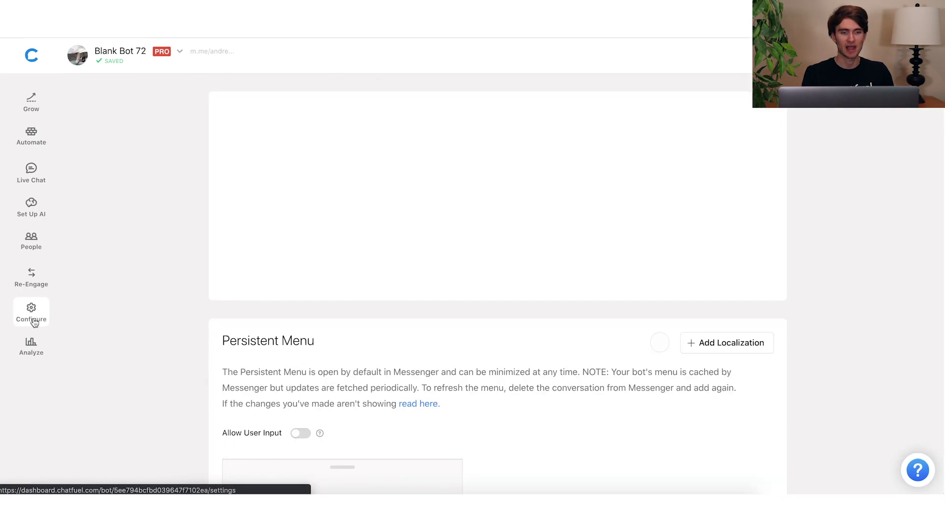
scroll(814, 367, "down", 10)
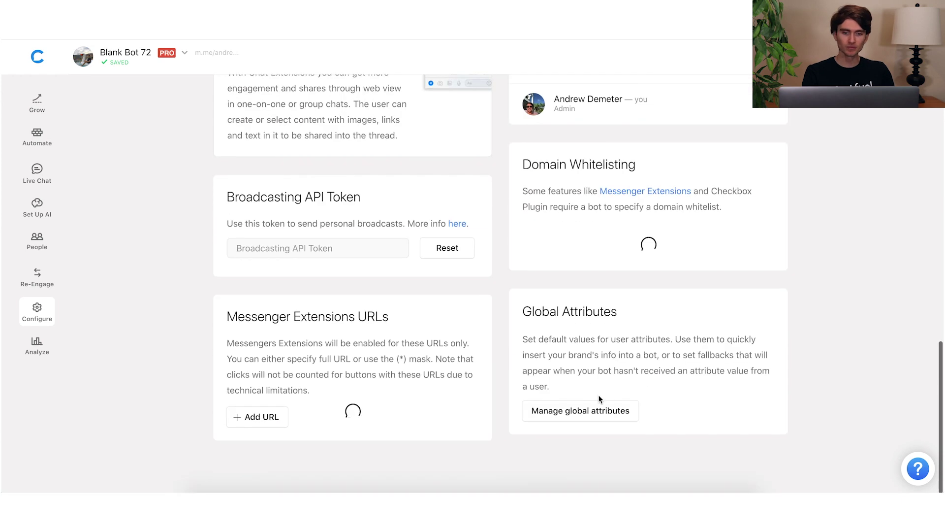
left_click(590, 411)
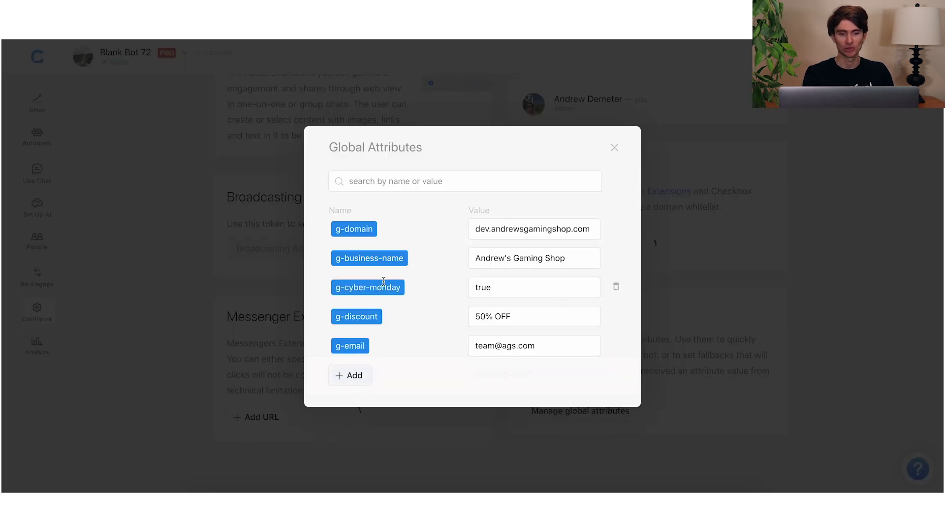
left_click(526, 287)
key("BackSpace")
key("BackSpace")
key("BackSpace")
key("BackSpace")
type("false")
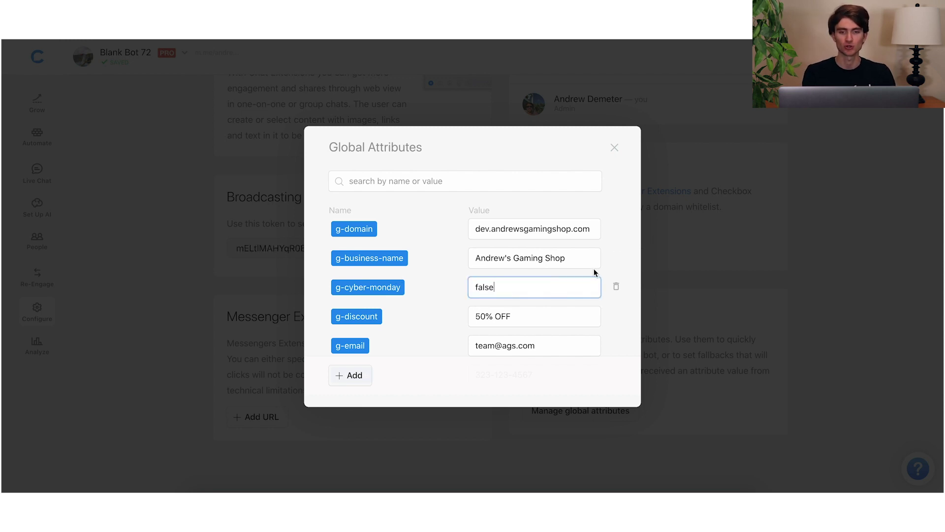
left_click(595, 208)
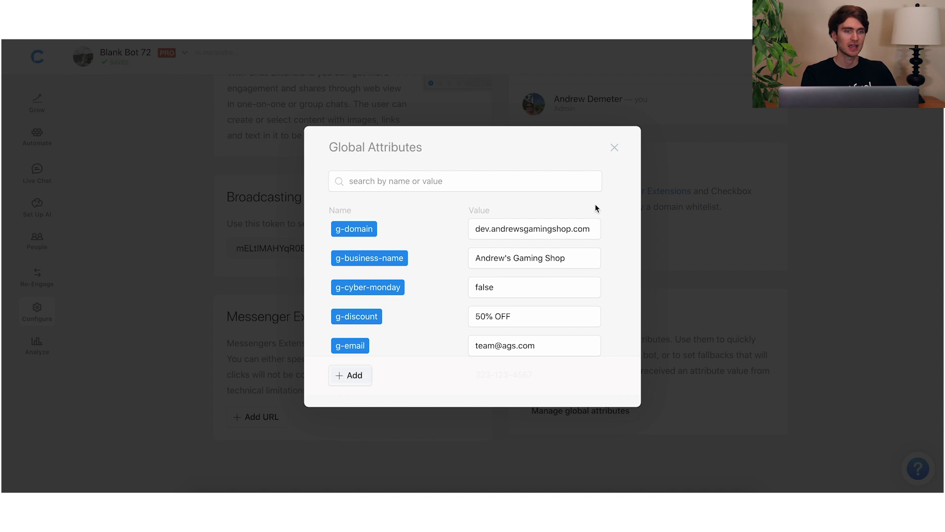
left_click(807, 209)
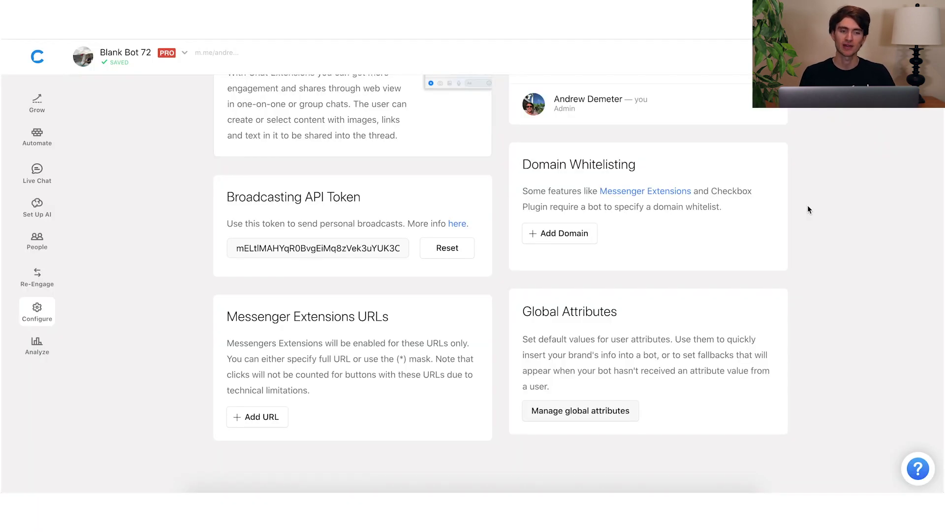